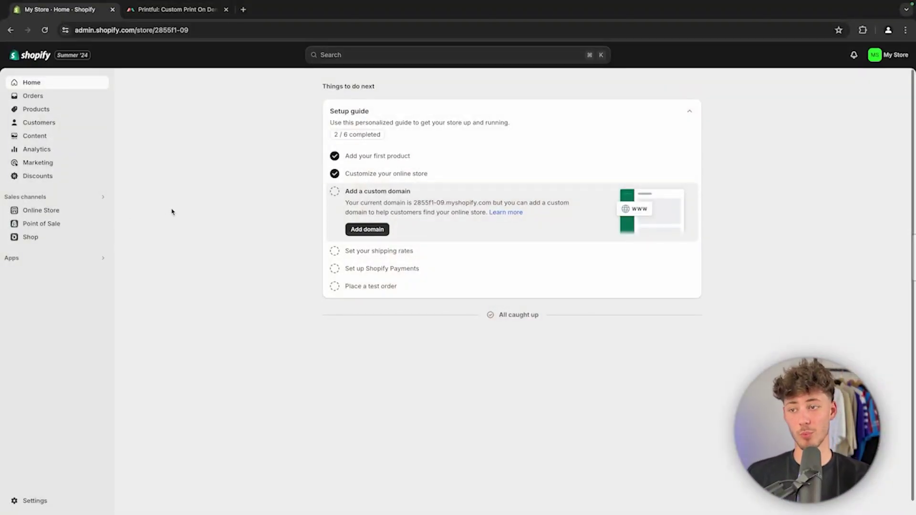
Step: Register a new Printful account by email with the user's name and a password, accepting the terms
left_click(165, 10)
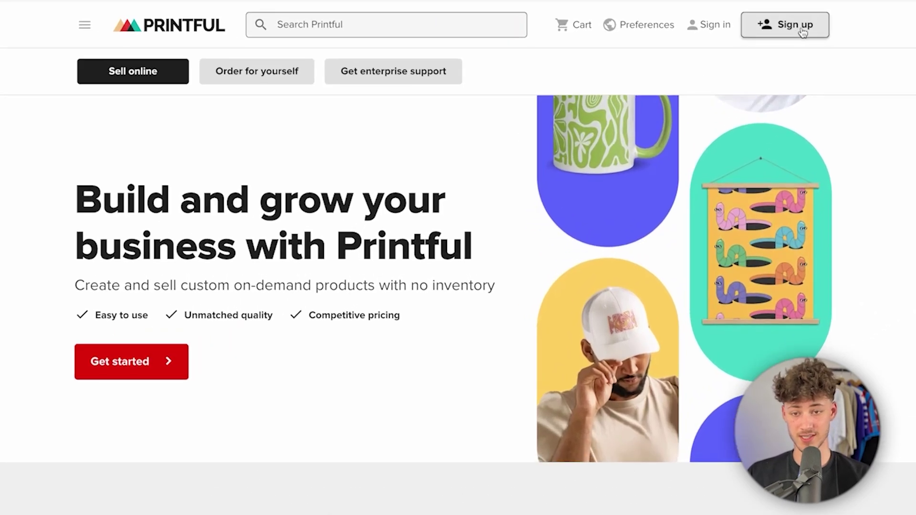
left_click(699, 85)
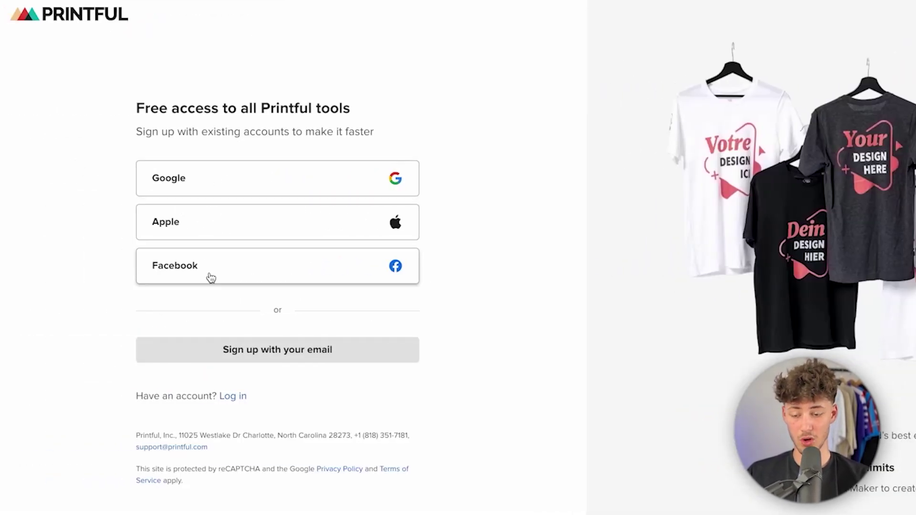
left_click(331, 360)
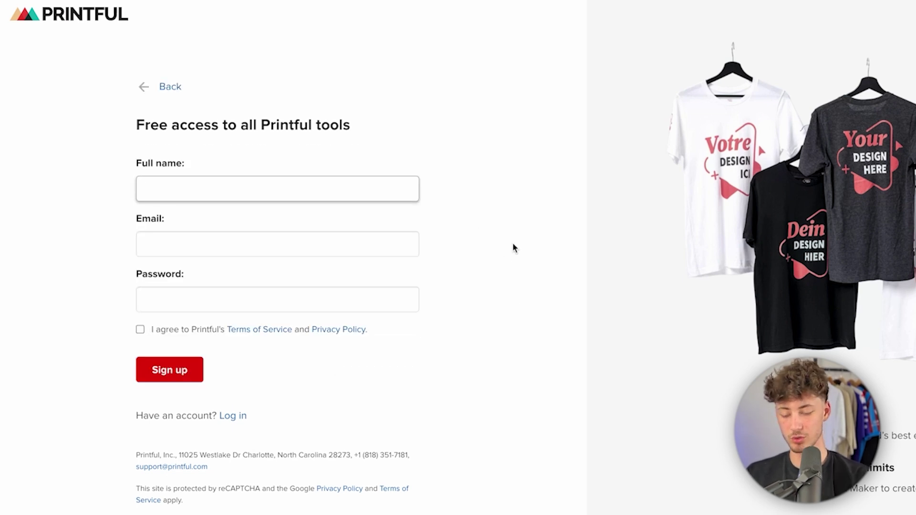
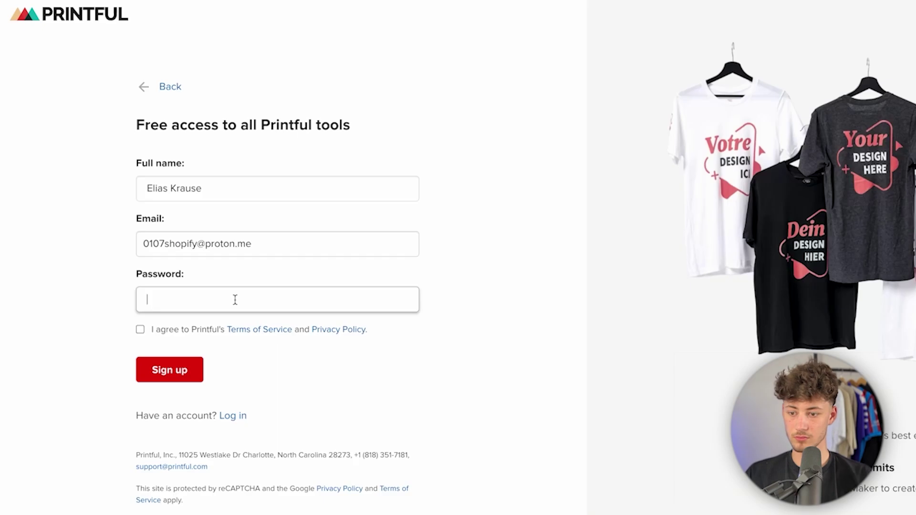
type("••••••••••")
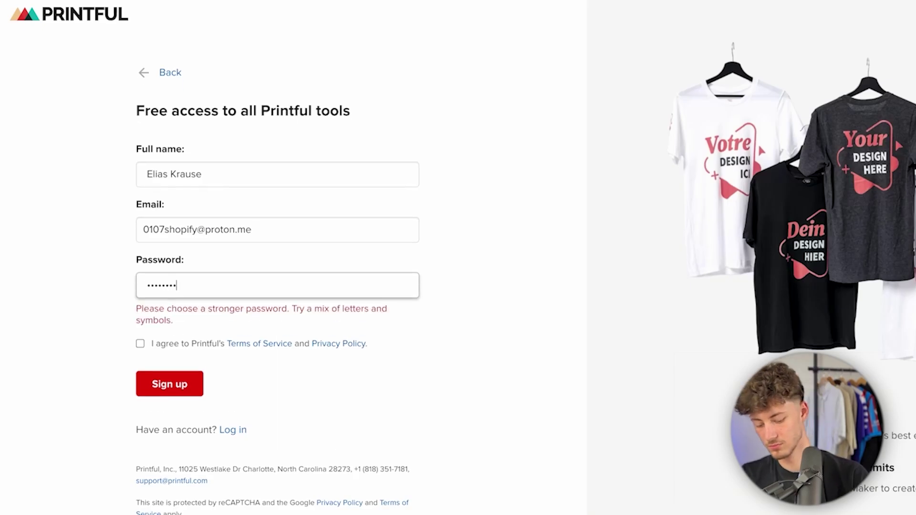
left_click(140, 329)
left_click(148, 371)
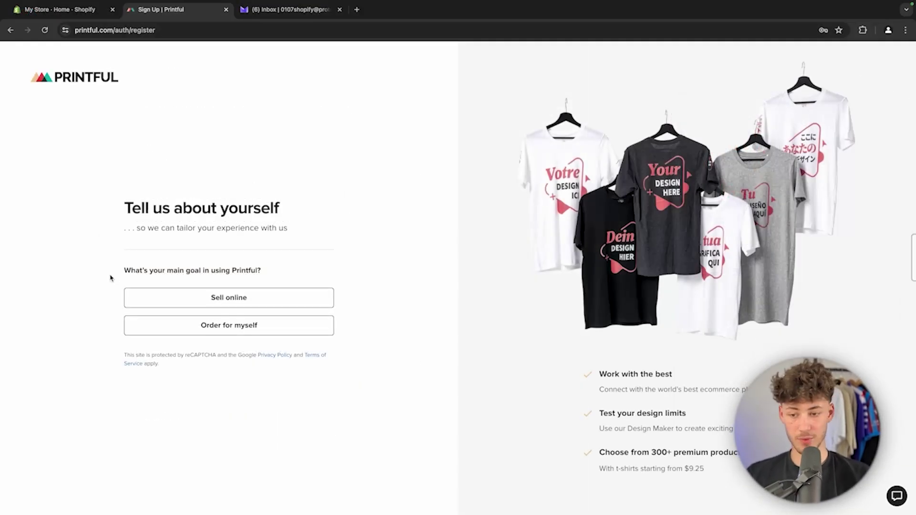
Step: Answer onboarding with selling online, Other, $0 revenue and Clothing, then check the confirmation mailbox
left_click_drag(110, 277, 351, 268)
left_click(252, 296)
left_click(233, 363)
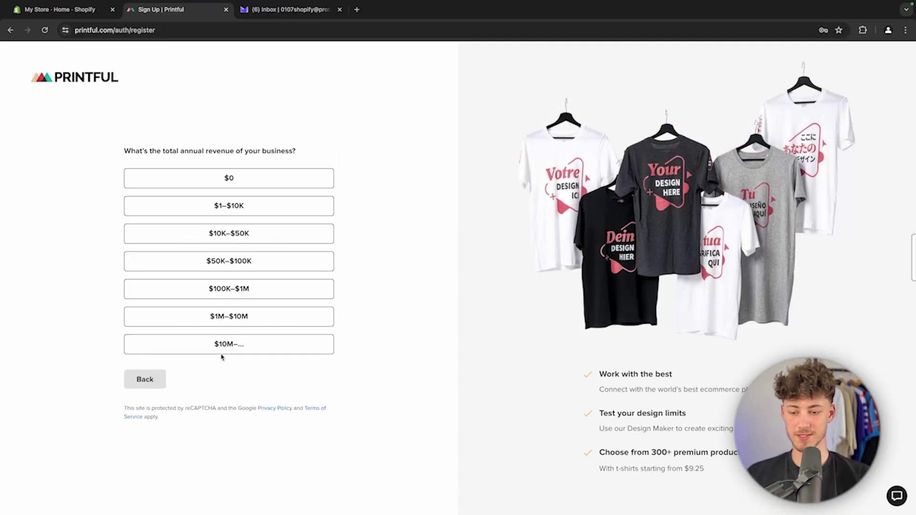
left_click(249, 184)
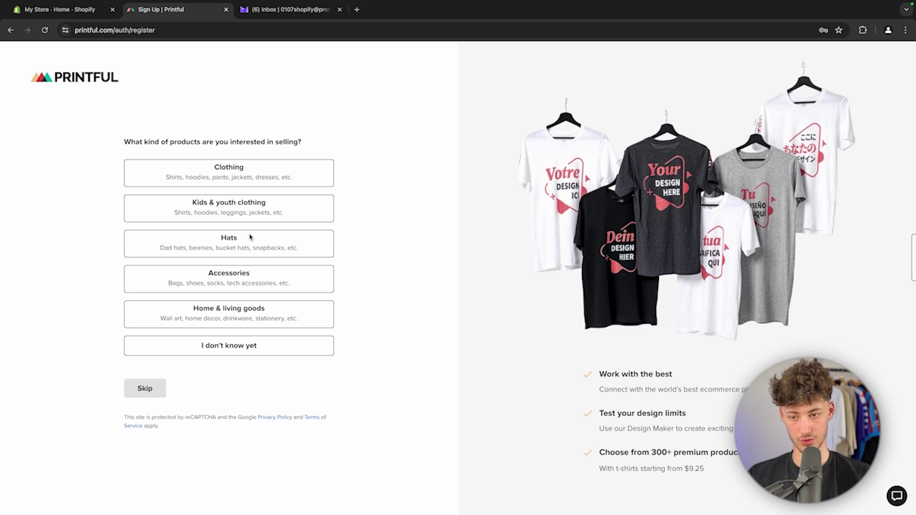
left_click(241, 182)
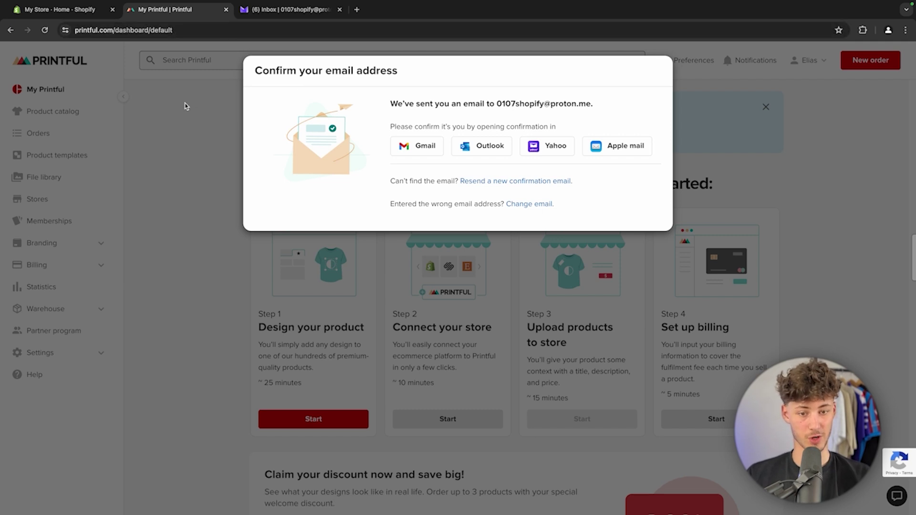
left_click(290, 10)
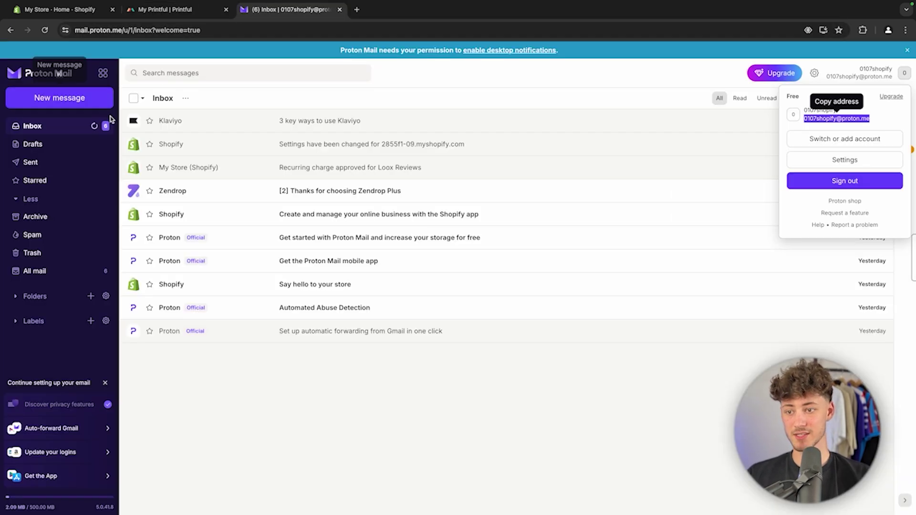
left_click(94, 125)
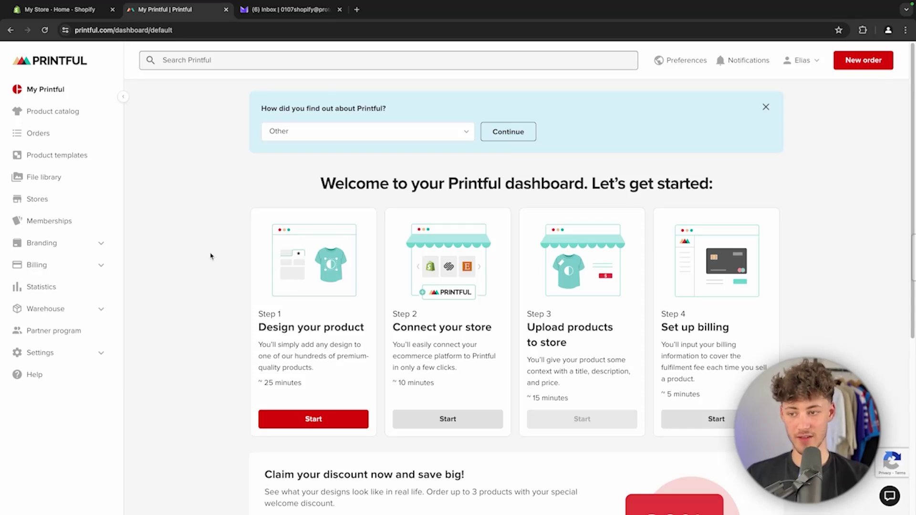
Step: Open the Women's Cropped Sweatshirt (Bella + Canvas 7503) from the catalog and start a template for it
left_click(74, 111)
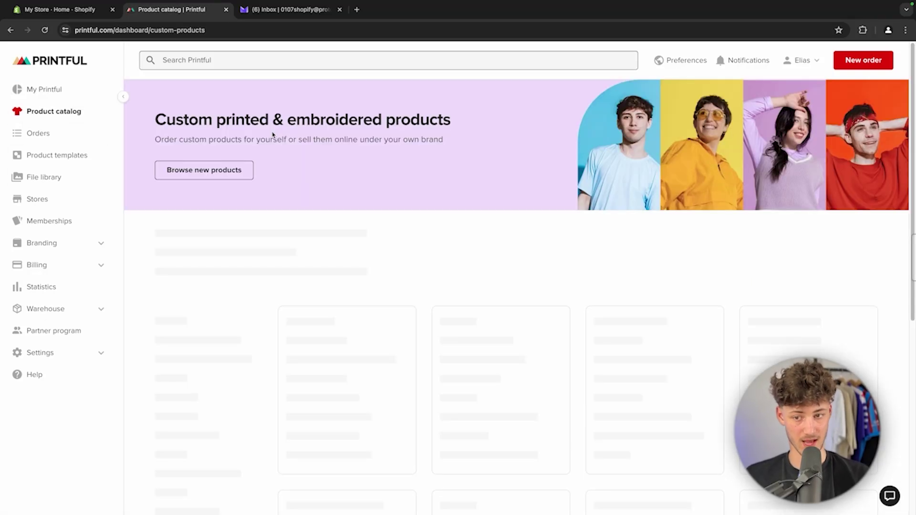
scroll(346, 366, "down", 4)
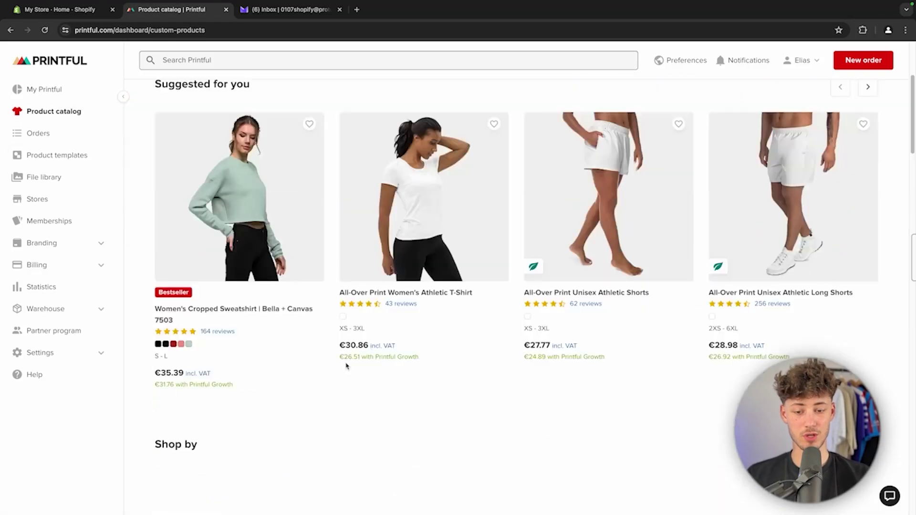
left_click(275, 249)
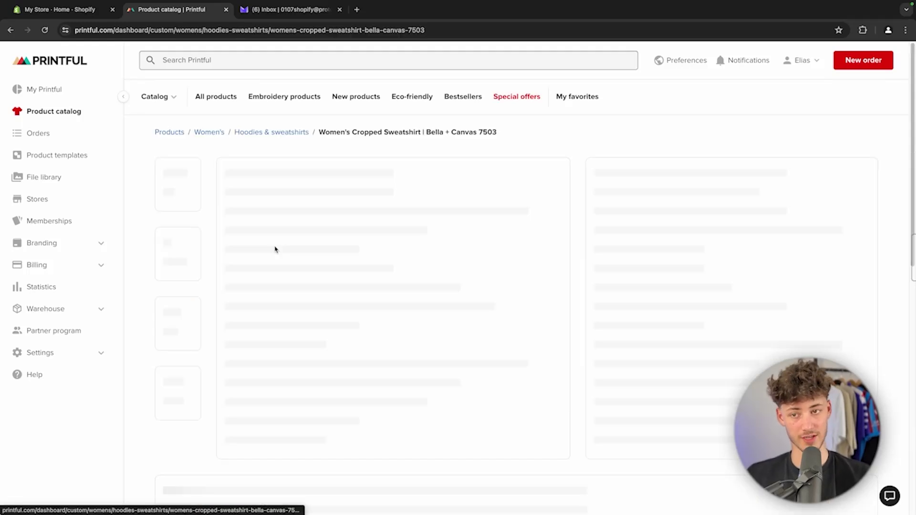
scroll(725, 253, "down", 3)
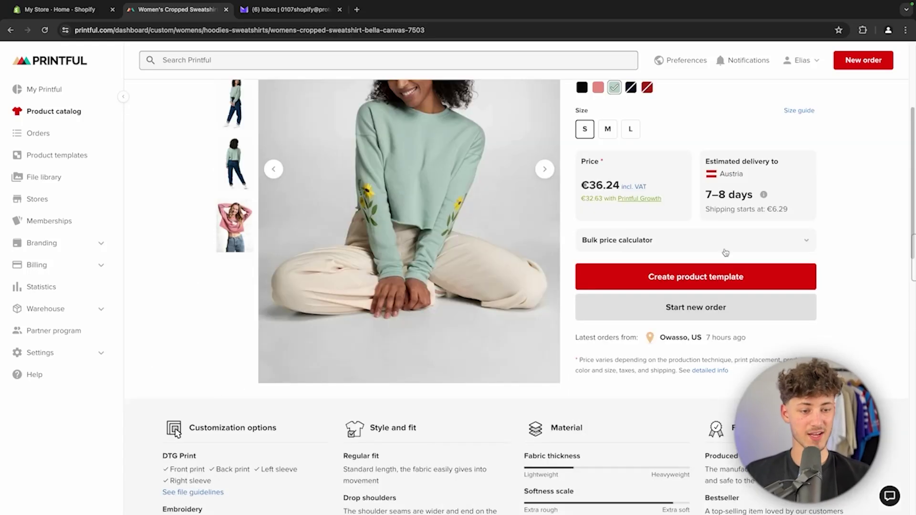
left_click(719, 277)
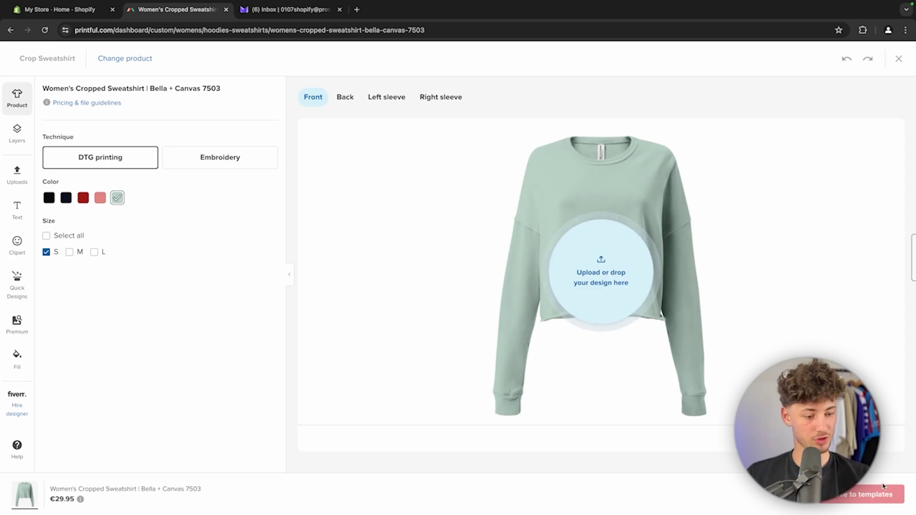
Step: Add the red colour and size M, and shrink the embroidered design onto the chest
left_click(83, 197)
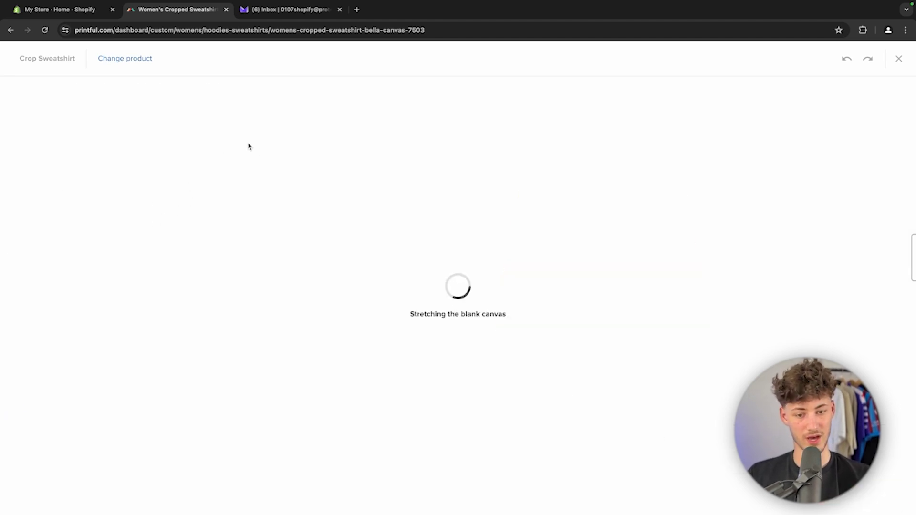
left_click(69, 245)
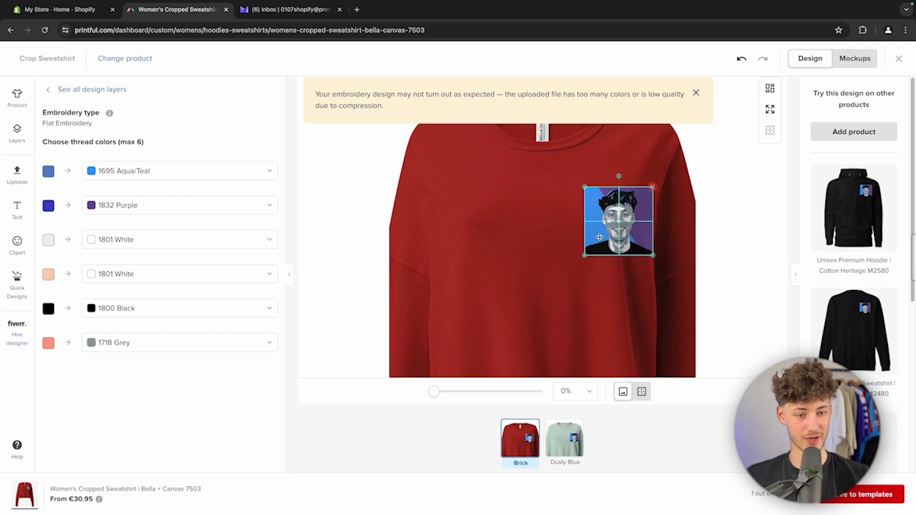
left_click_drag(525, 257, 612, 234)
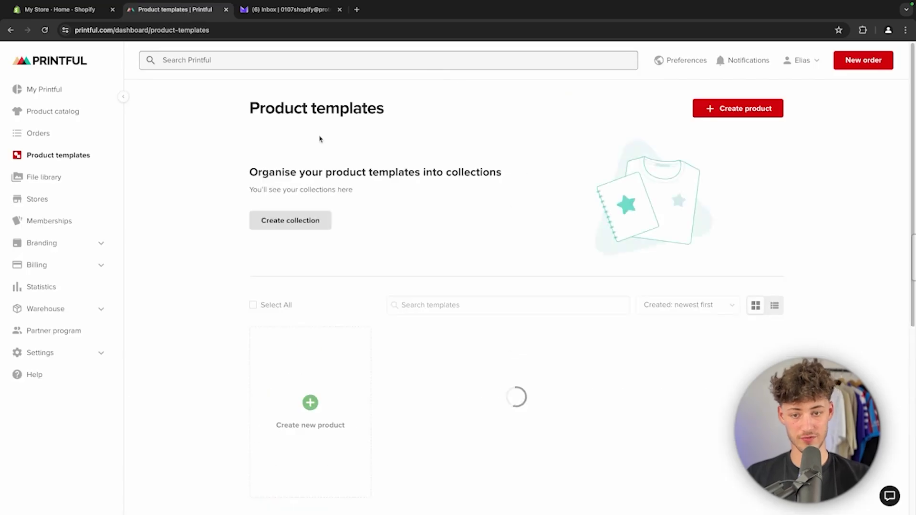
Step: Confirm the Crop Sweatshirt template is listed, then go back to the Shopify admin
scroll(530, 312, "down", 4)
mouse_move(458, 192)
scroll(464, 315, "up", 2)
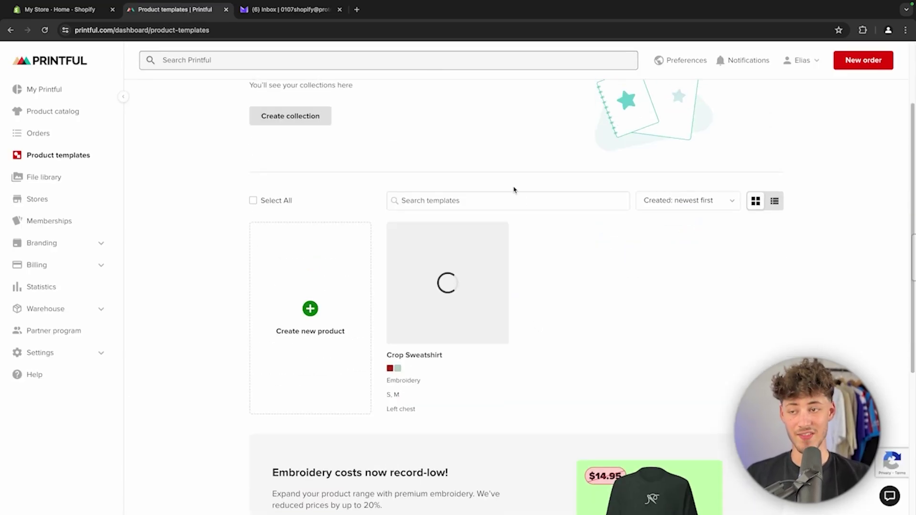
left_click(62, 9)
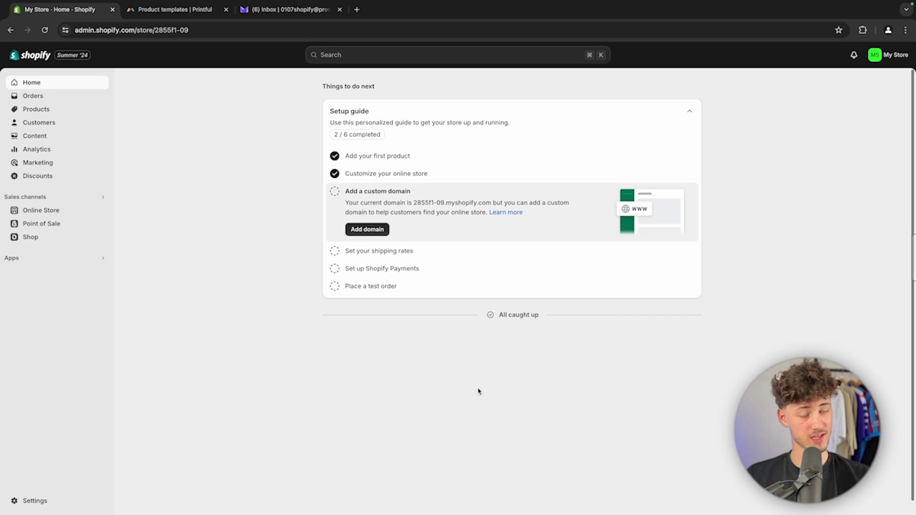
left_click(352, 61)
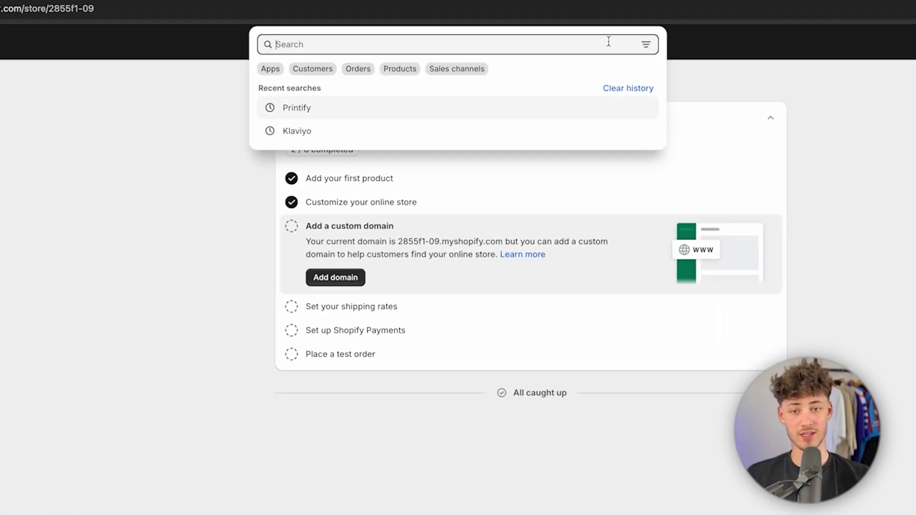
Step: Search the Shopify admin for Printful and open the Printful: Print on Demand app listing
left_click(108, 84)
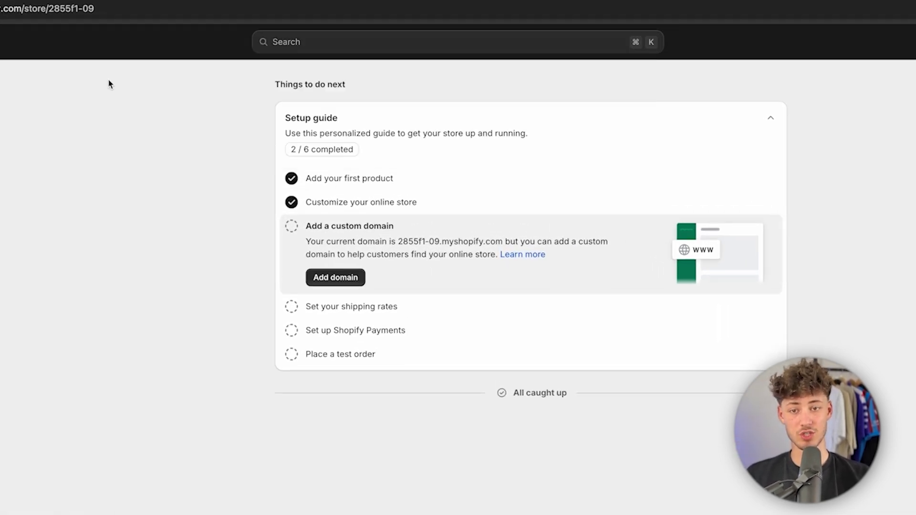
left_click(411, 48)
type("Printful")
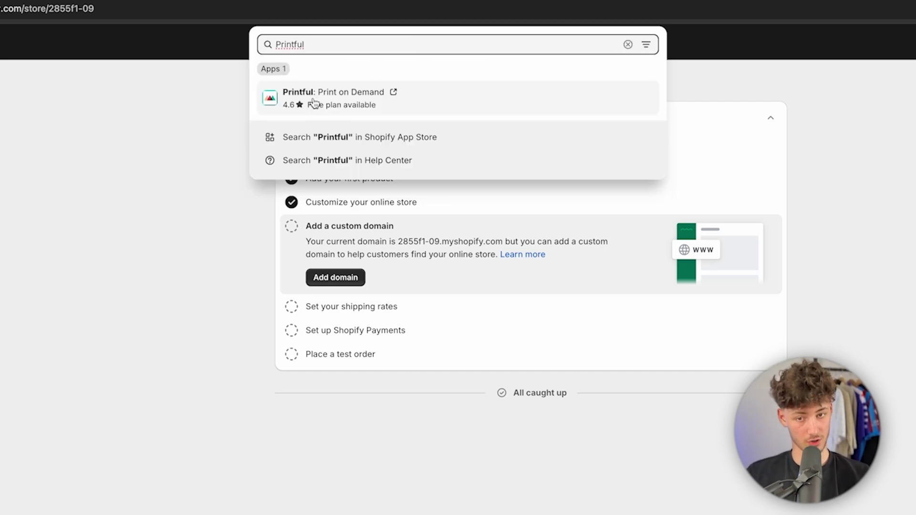
left_click(352, 90)
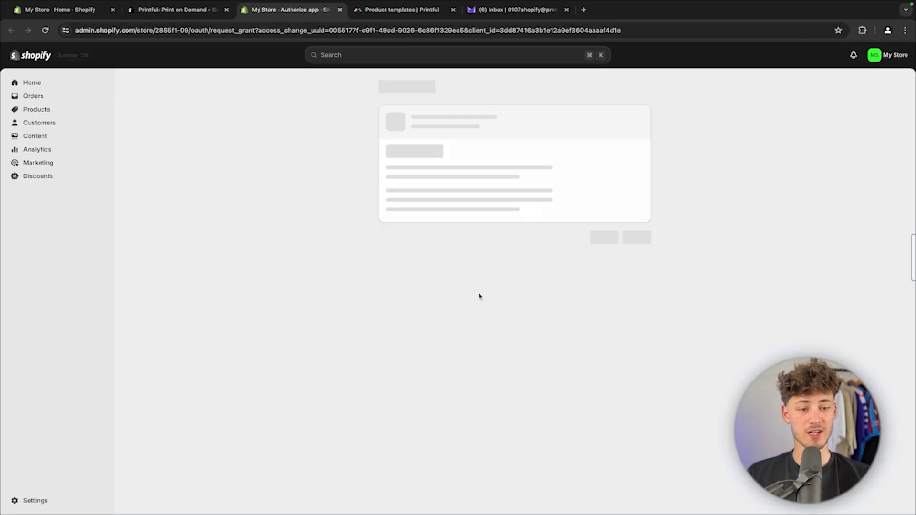
left_click(641, 266)
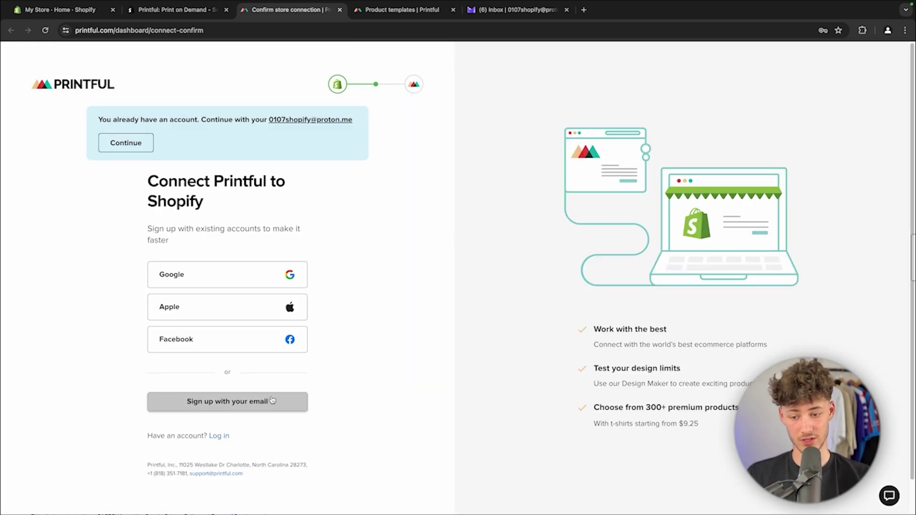
left_click(302, 404)
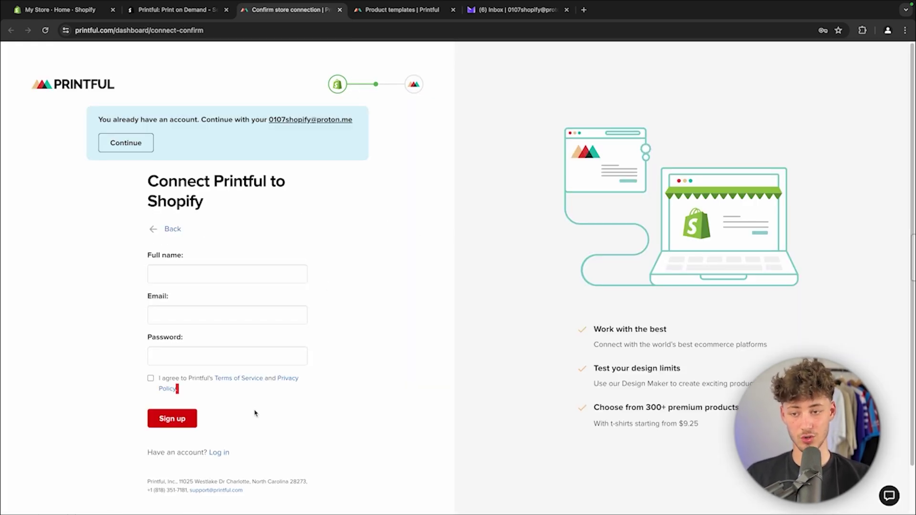
Step: Connect My Store to the existing Printful account, then go to the Printful dashboard
left_click(222, 454)
left_click(223, 387)
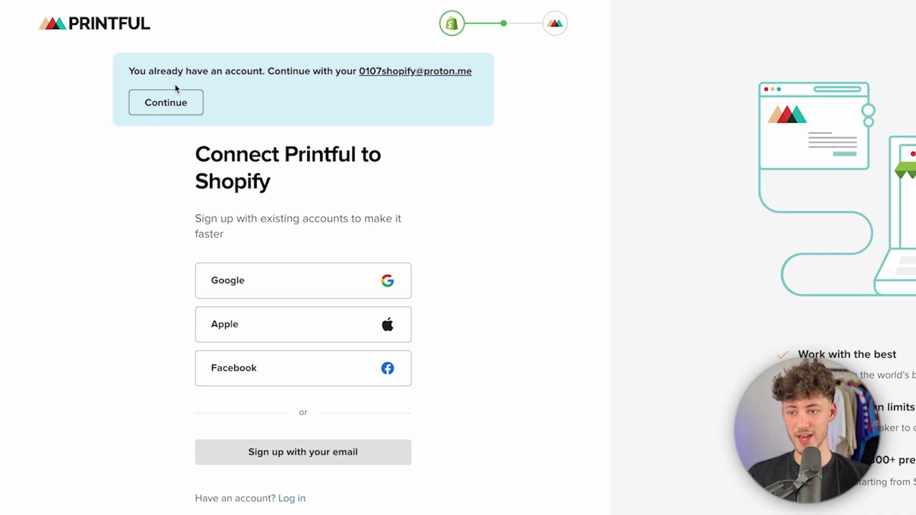
left_click(178, 111)
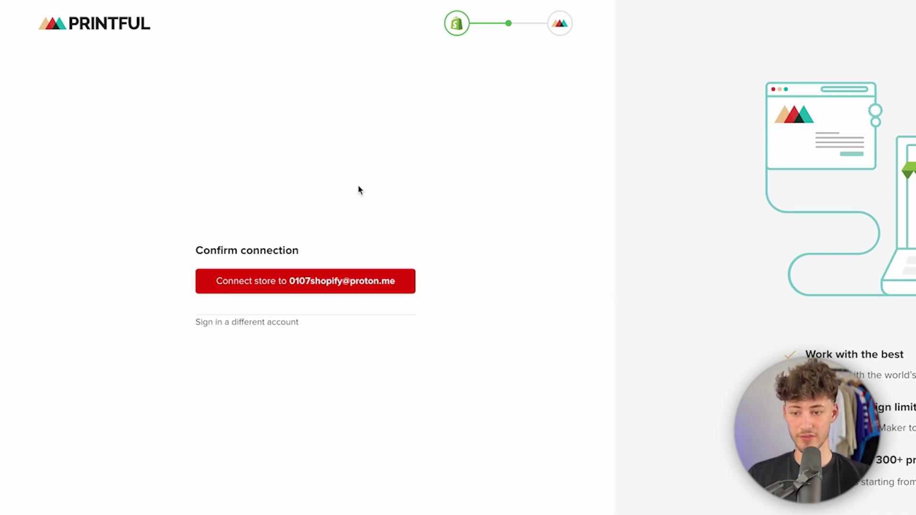
left_click(282, 289)
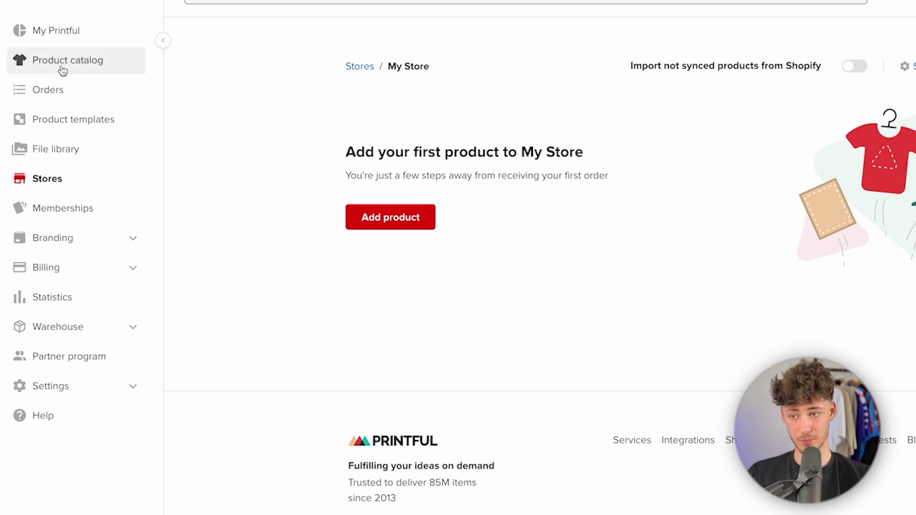
left_click(78, 41)
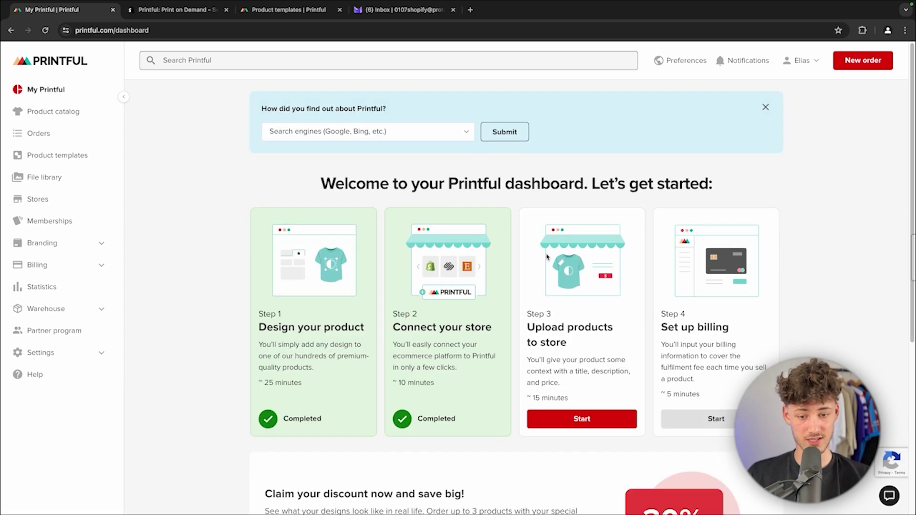
Step: Go to Stores and begin adding a product to My Store
scroll(547, 258, "down", 2)
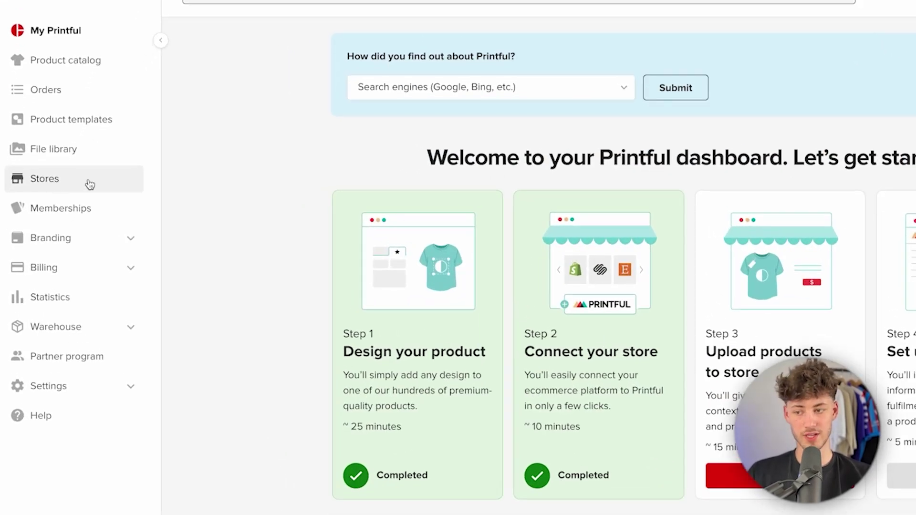
left_click(90, 185)
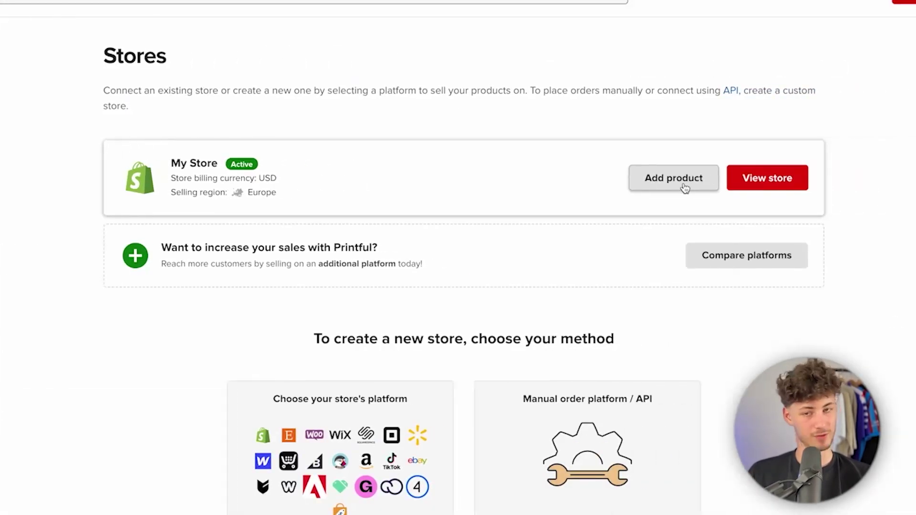
left_click(680, 185)
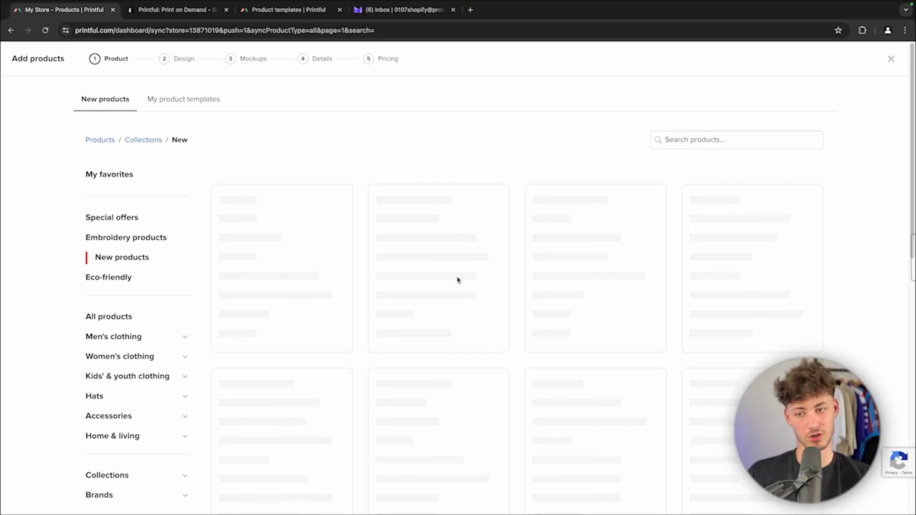
Step: Pick the Crop Sweatshirt template under My product templates and continue to the Mockups step
scroll(455, 262, "down", 2)
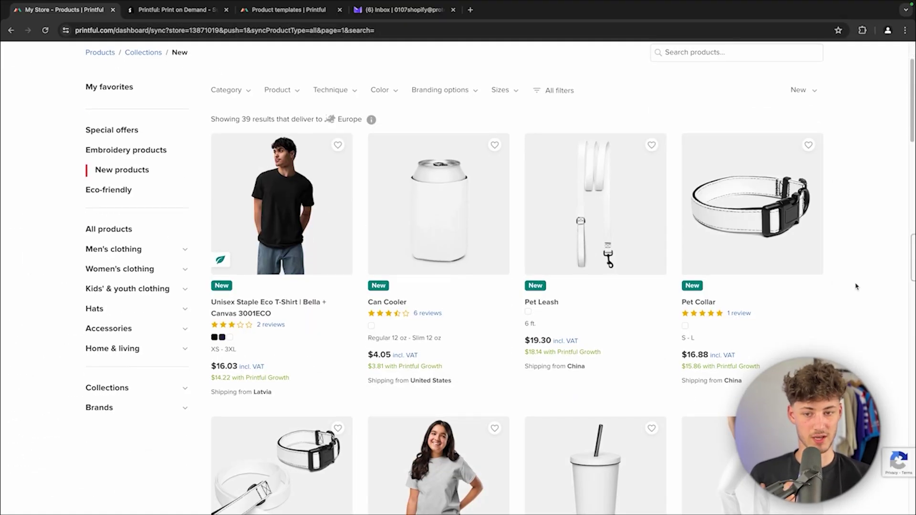
scroll(477, 275, "down", 10)
scroll(253, 129, "up", 12)
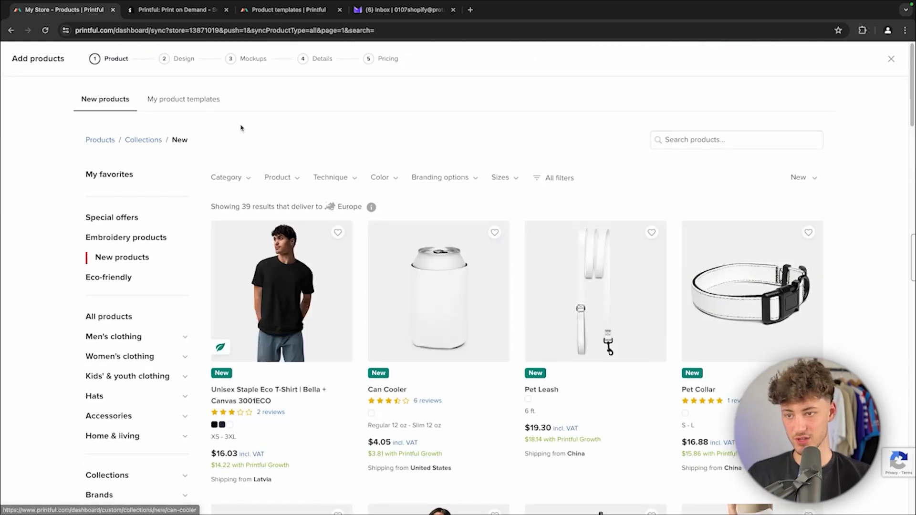
left_click(187, 100)
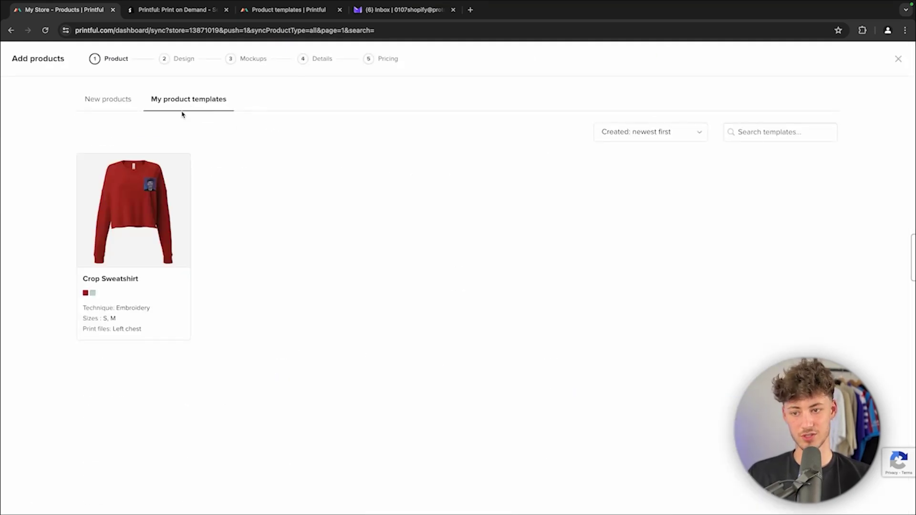
left_click(142, 237)
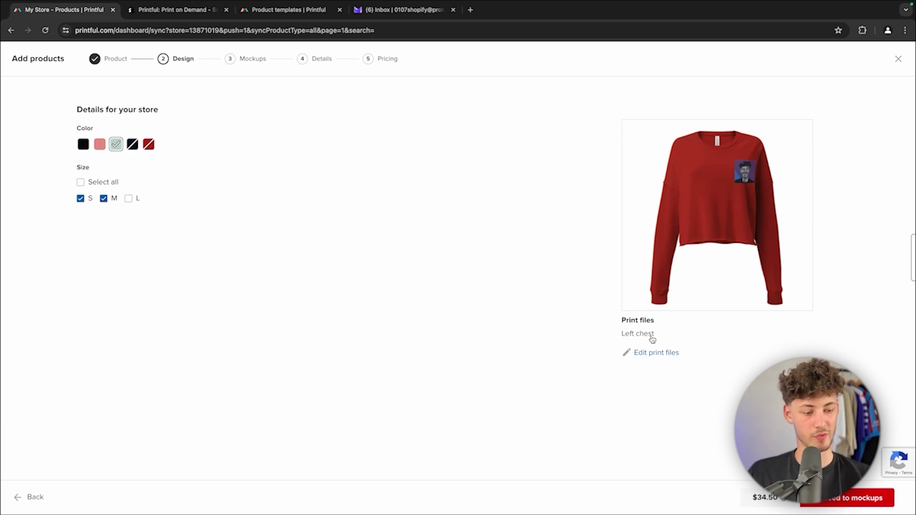
left_click(843, 499)
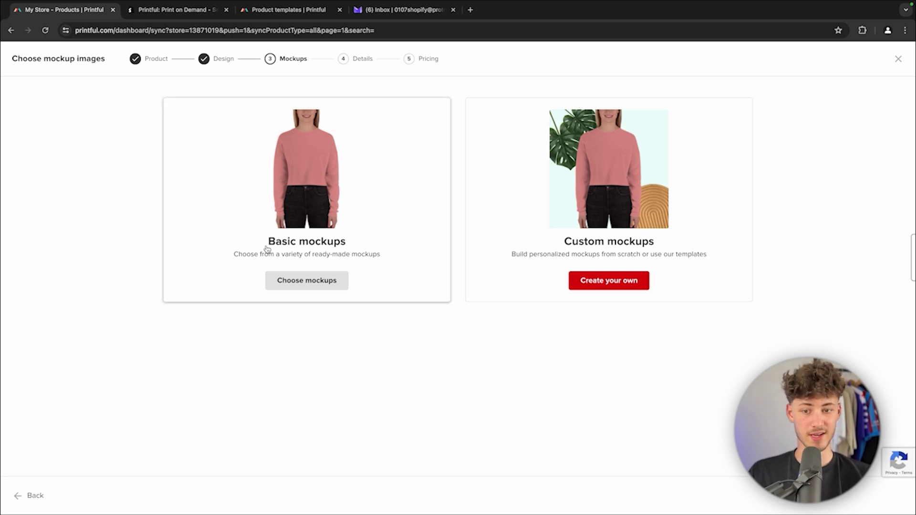
Step: Accept the basic JPG mockups, keeping the front flat view starred as Main Image
left_click_drag(264, 244, 374, 244)
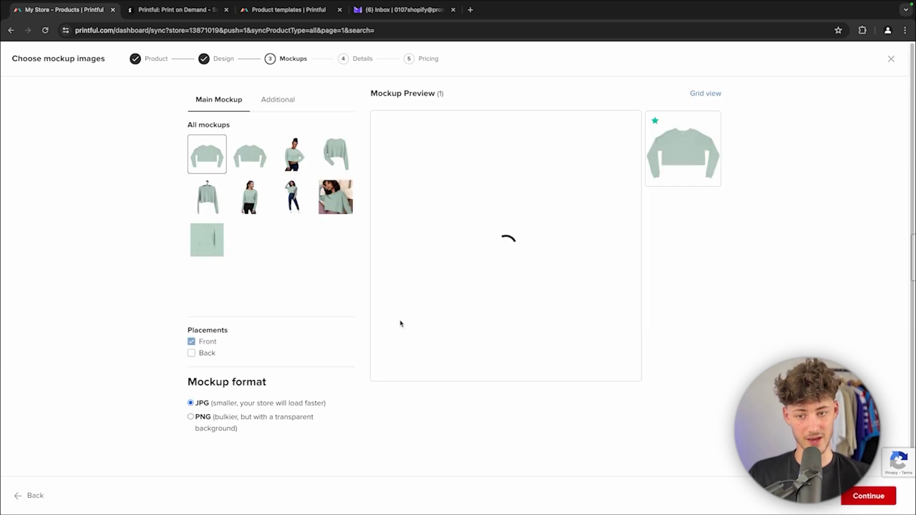
left_click(213, 58)
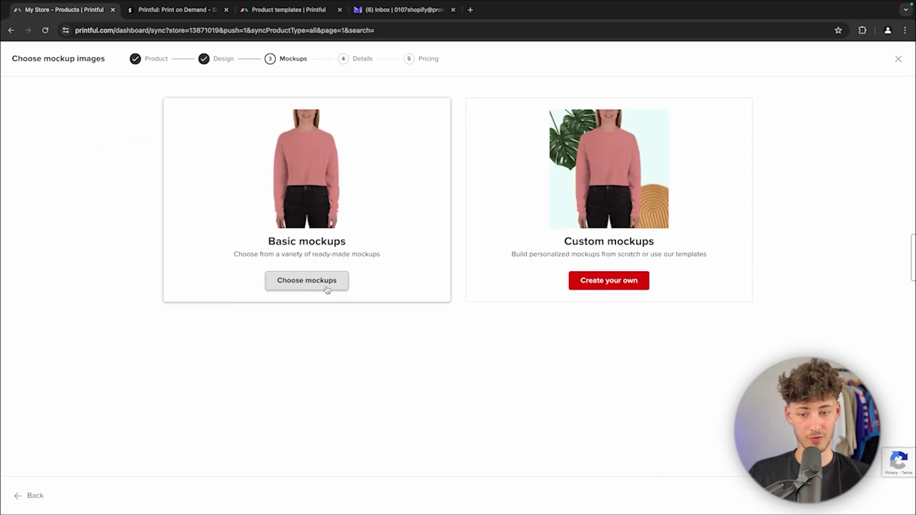
left_click(326, 284)
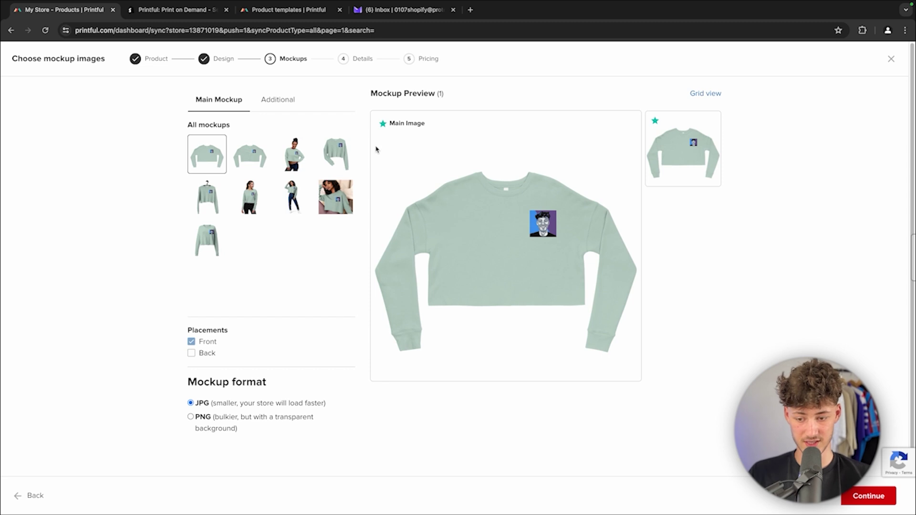
left_click(300, 107)
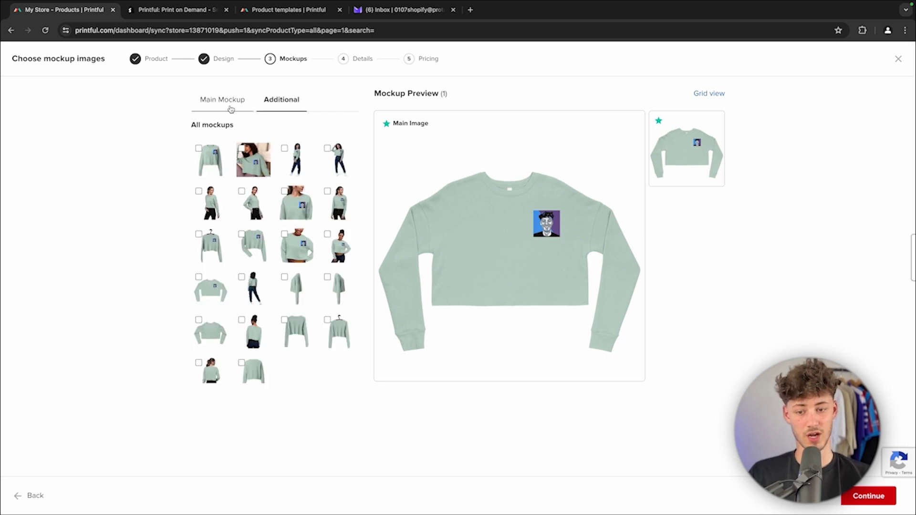
scroll(315, 279, "down", 5)
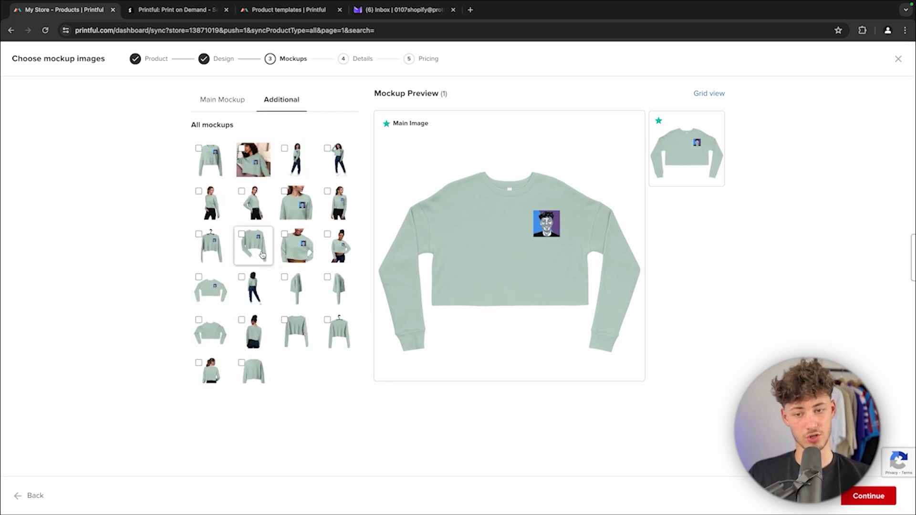
left_click(246, 98)
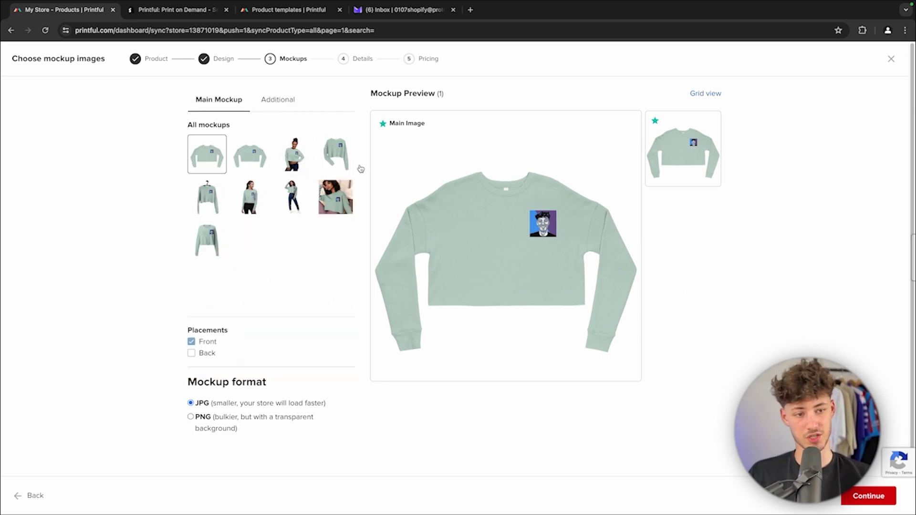
left_click(868, 496)
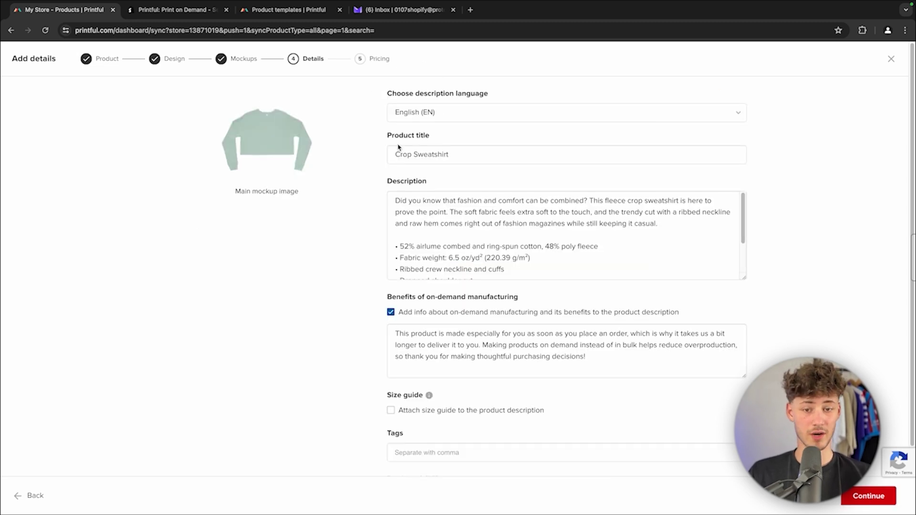
Step: Attach a size guide with both Imperial and Metric measurements to the Crop Sweatshirt description
left_click_drag(399, 147, 456, 140)
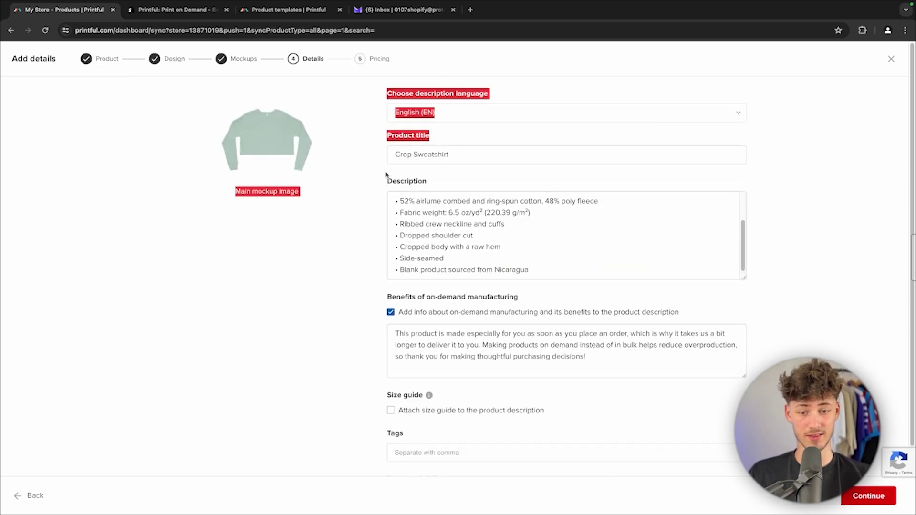
left_click_drag(387, 175, 585, 318)
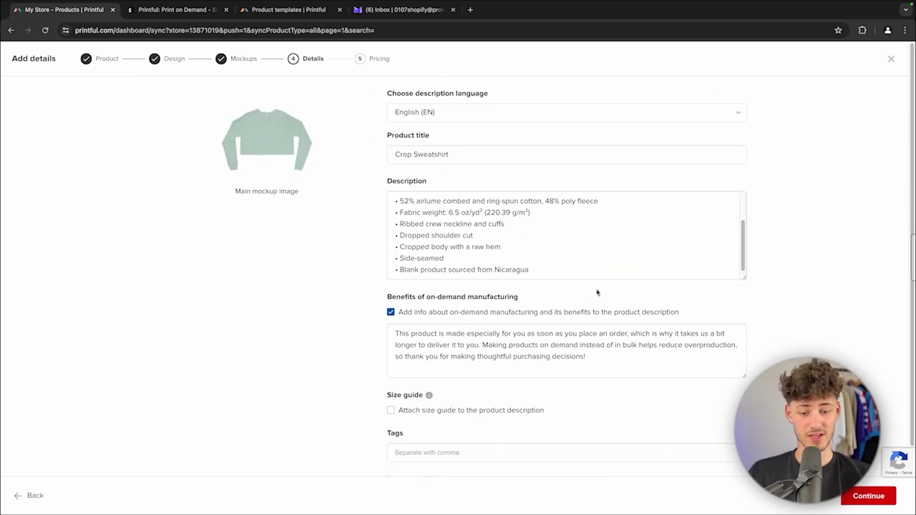
scroll(546, 292, "down", 2)
left_click(399, 334)
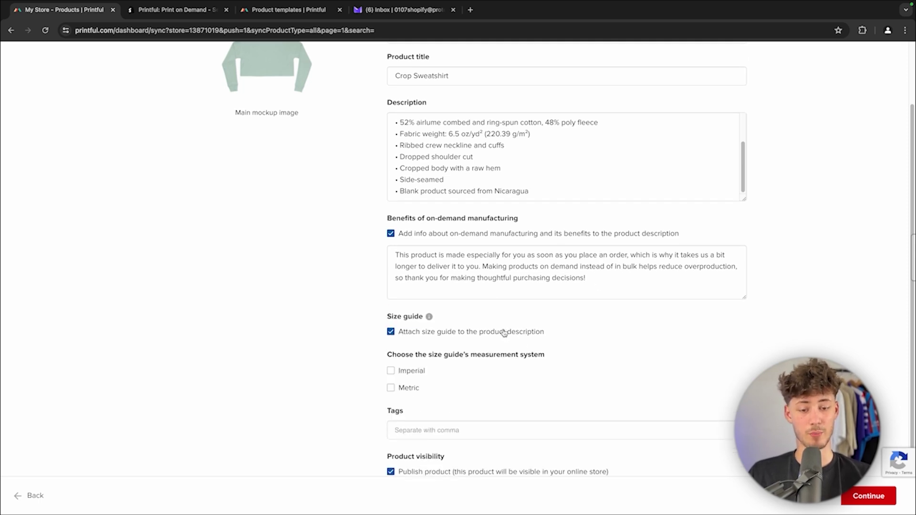
scroll(494, 343, "down", 1)
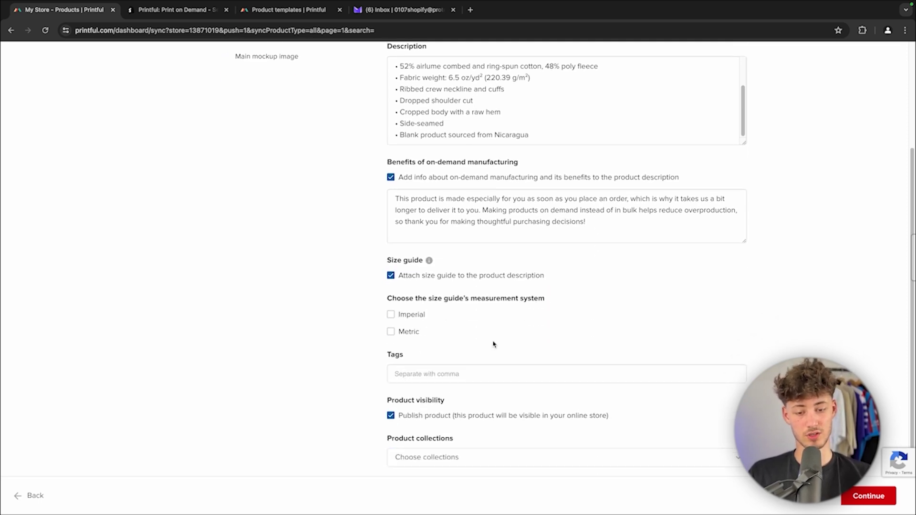
left_click(403, 313)
left_click(410, 331)
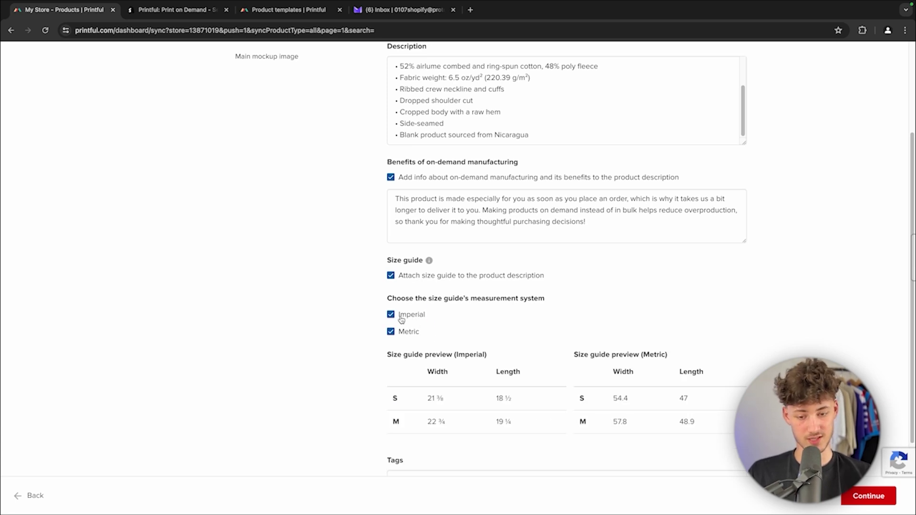
scroll(589, 340, "down", 2)
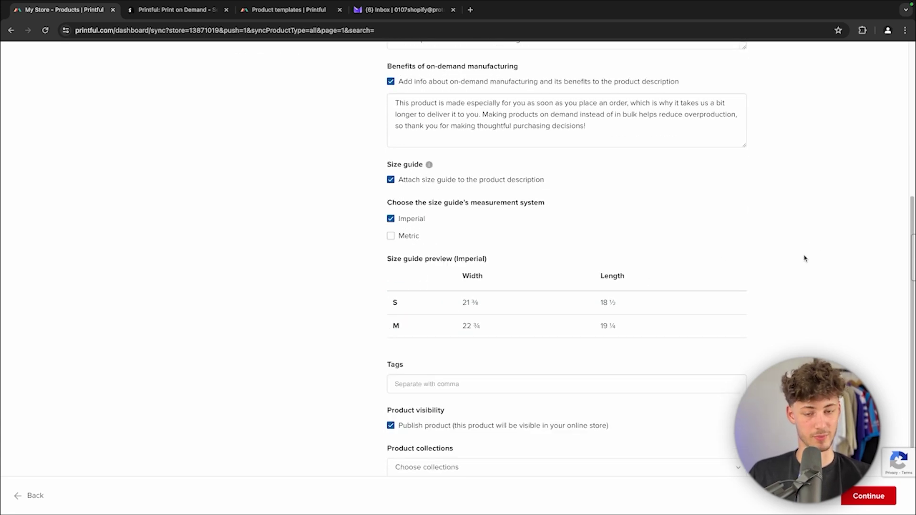
left_click(409, 238)
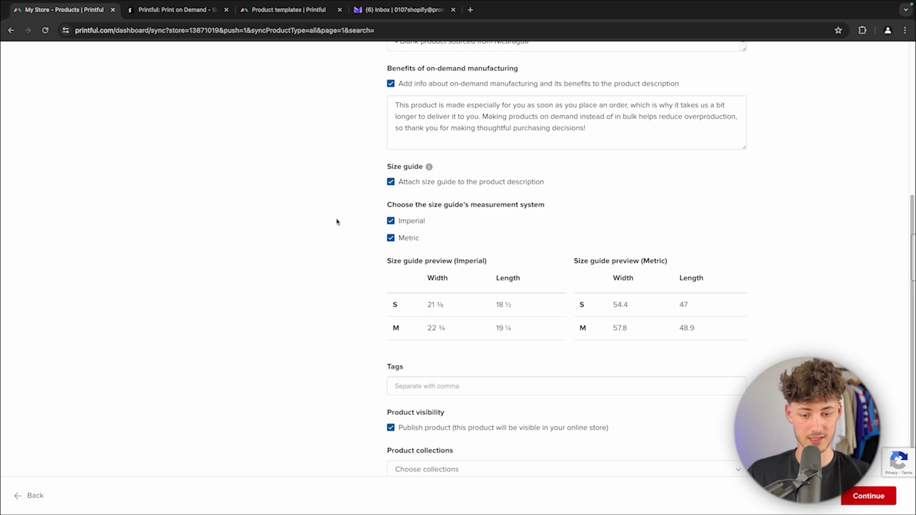
scroll(376, 253, "down", 1)
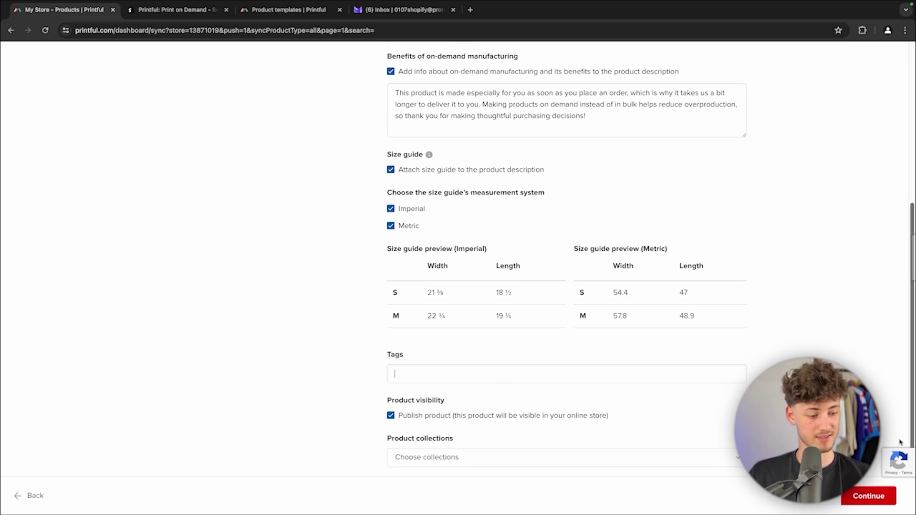
left_click(873, 496)
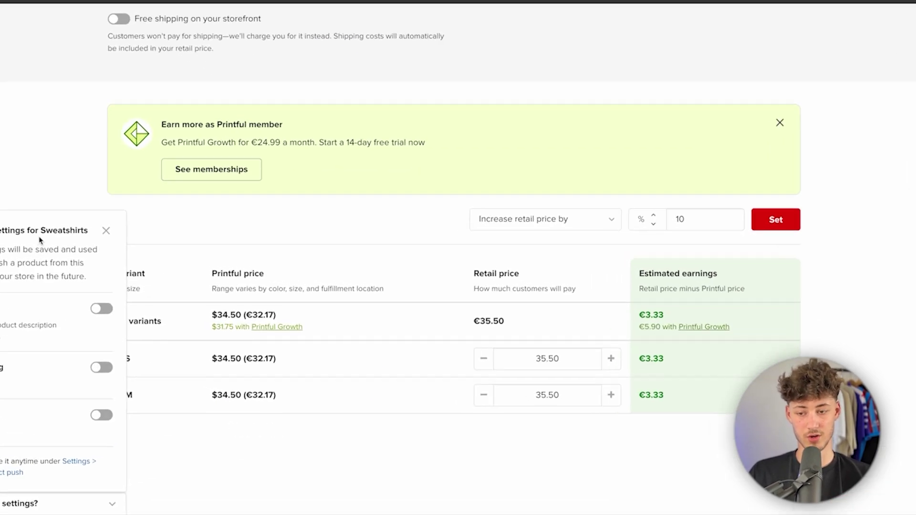
Step: Dismiss the push settings panel and review the €35.50 retail price for sizes S and M
left_click(155, 340)
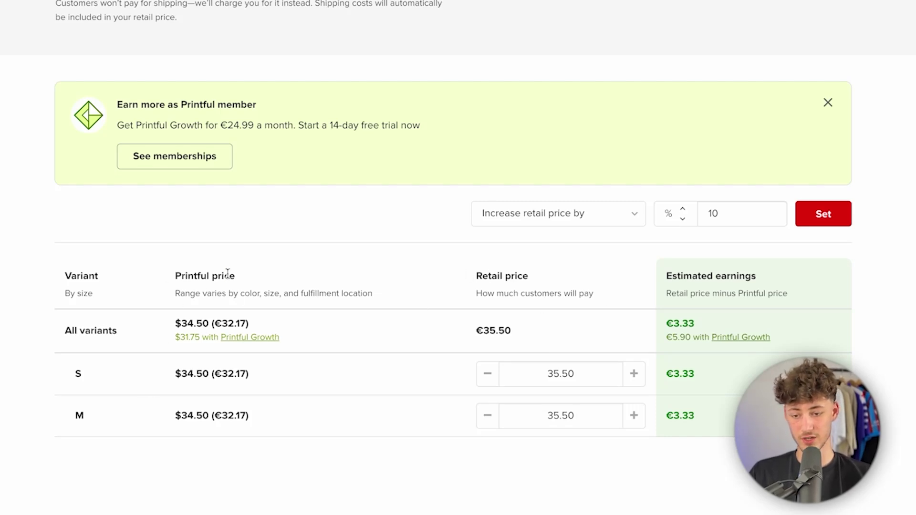
double_click(228, 371)
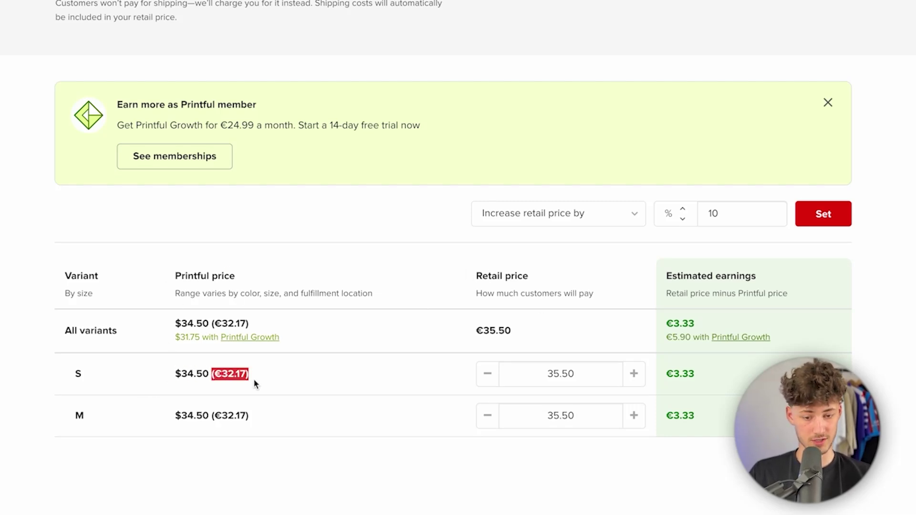
left_click(429, 386)
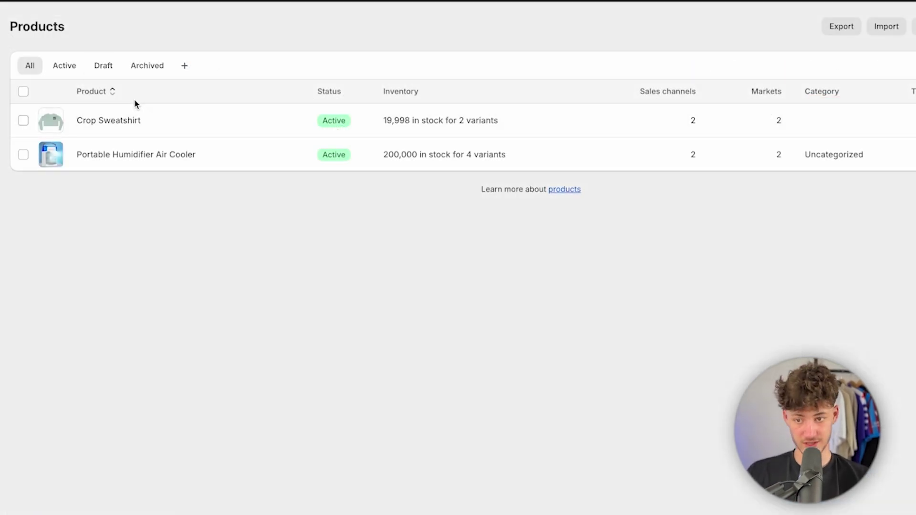
Step: Open Crop Sweatshirt in Shopify and review its description, size guide tables and variant prices
left_click(109, 128)
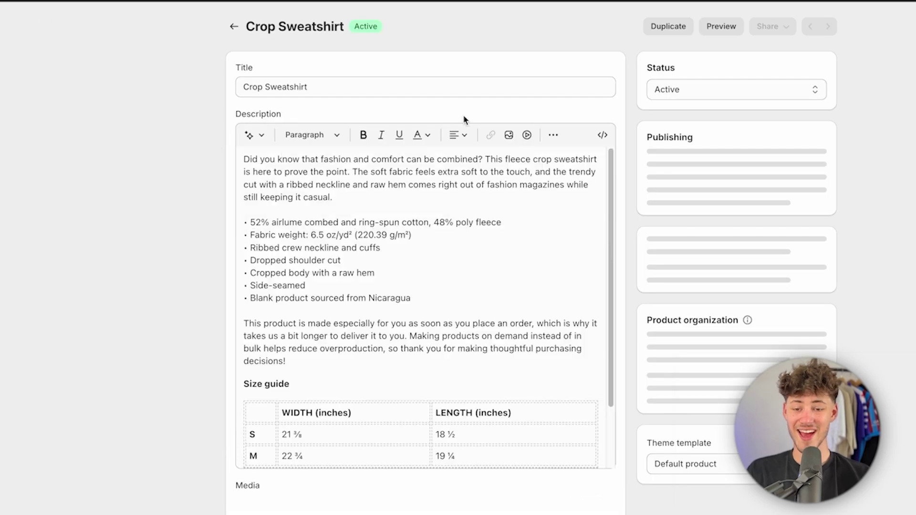
scroll(468, 301, "down", 10)
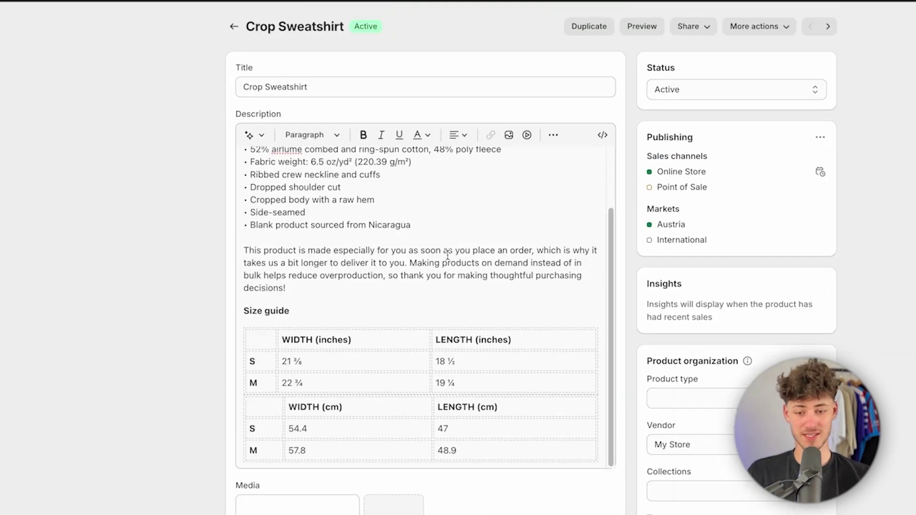
scroll(439, 204, "up", 3)
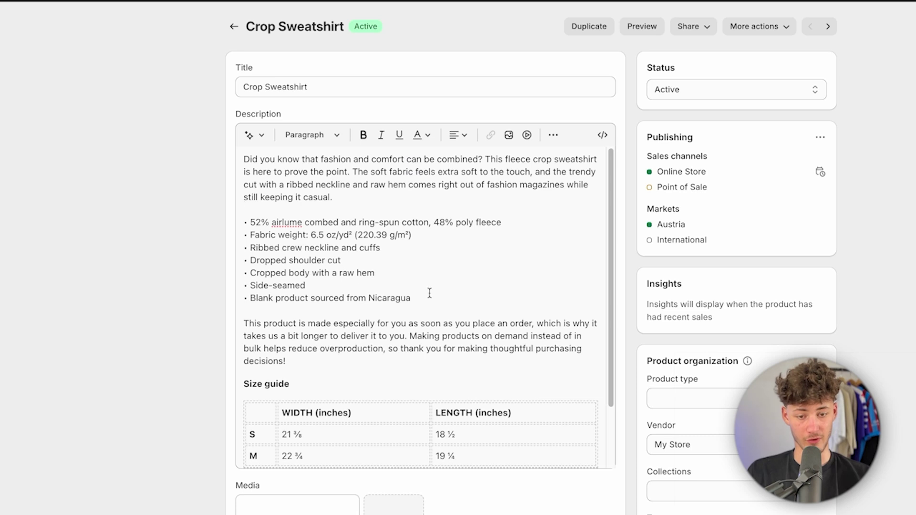
scroll(429, 293, "down", 3)
scroll(499, 296, "up", 3)
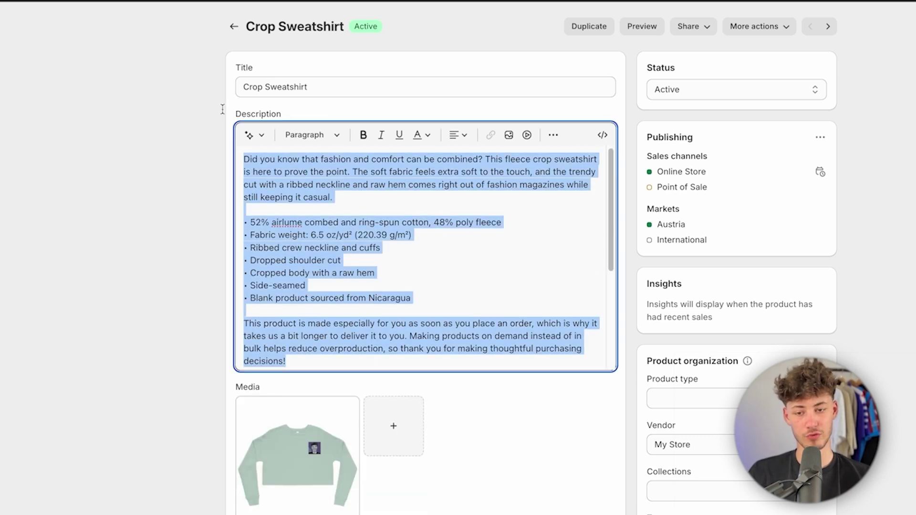
left_click(317, 209)
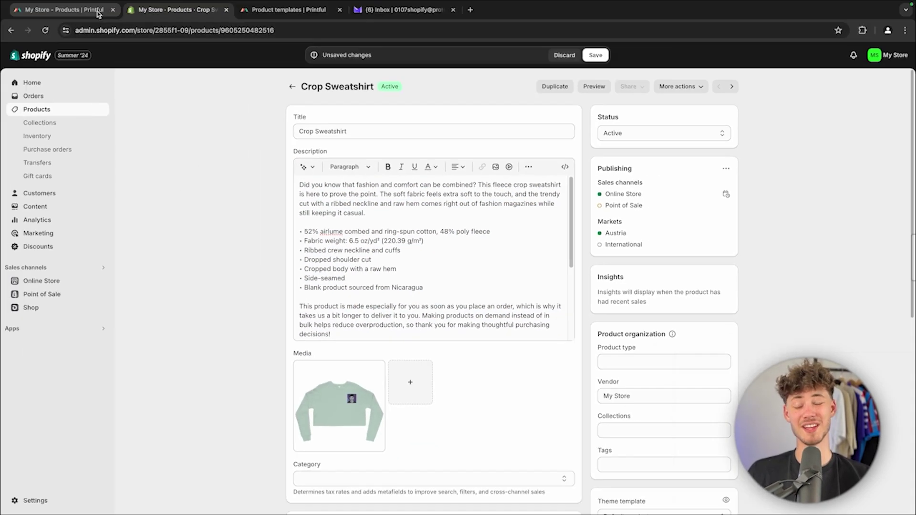
Step: Return to the Printful dashboard's My Store page listing the synced Crop Sweatshirt
left_click(67, 9)
left_click(176, 11)
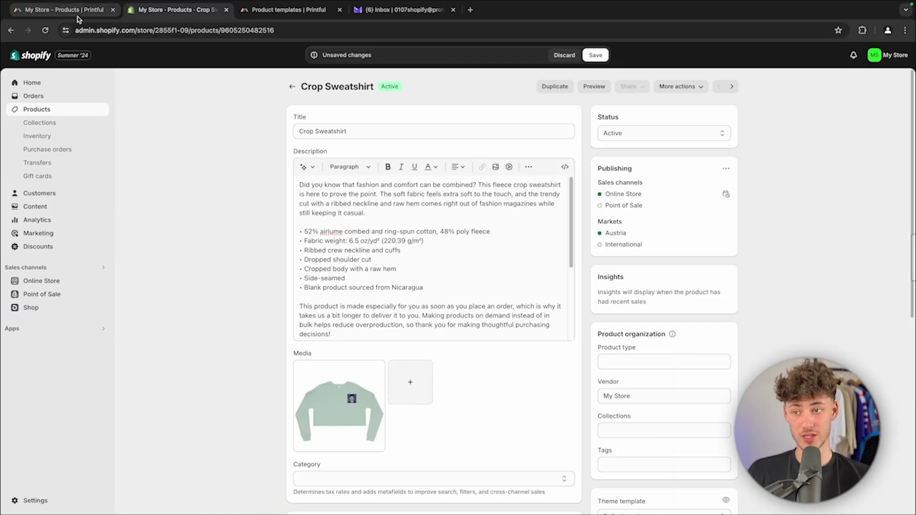
left_click(76, 14)
Step: Go to the Printful tab and choose Orders from the left sidebar
left_click(174, 12)
left_click(82, 12)
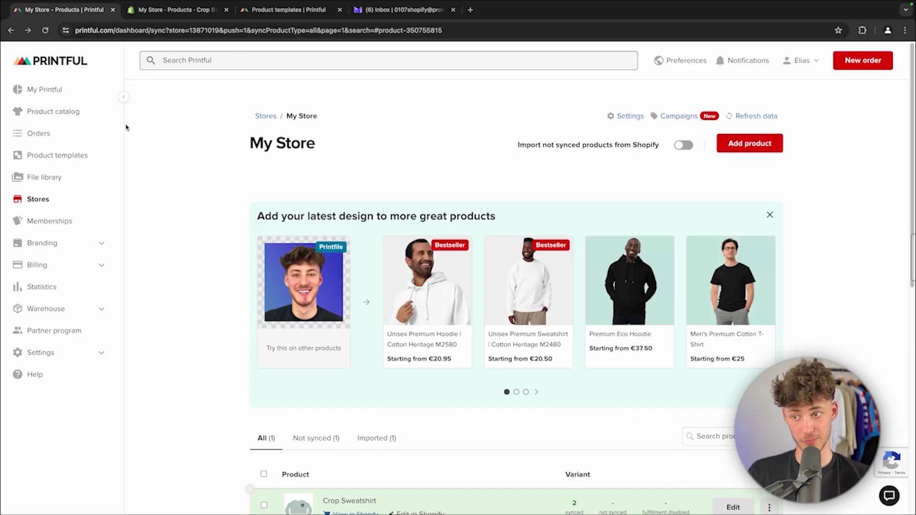
left_click(107, 133)
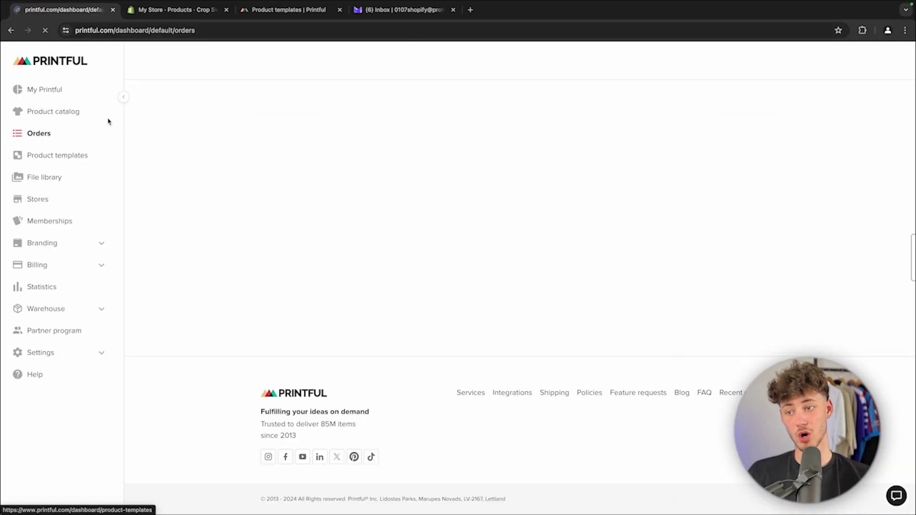